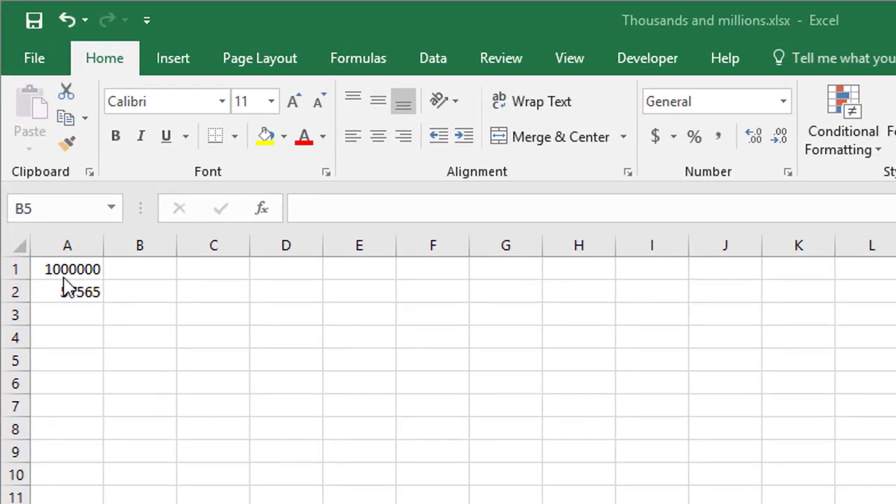
# - Enter the labels 1m in B1 and 57.6k in B2 beside the sample numbers
pyautogui.click(147, 268)
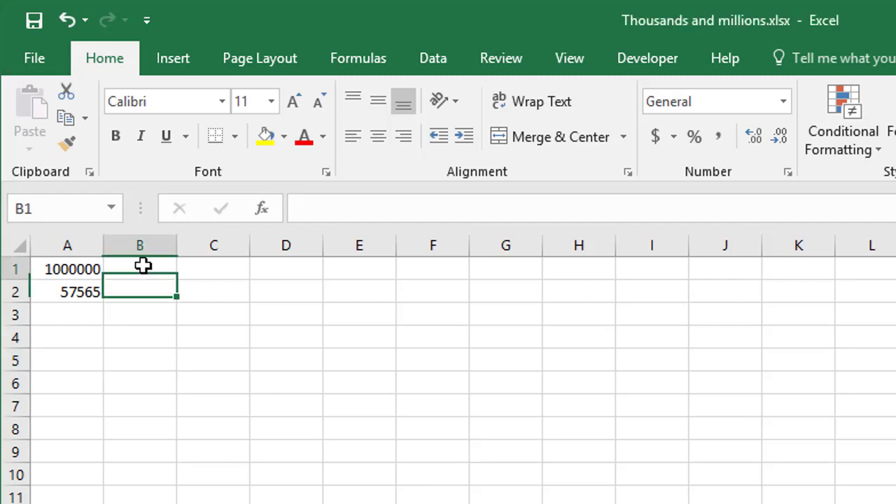
pyautogui.write('1m')
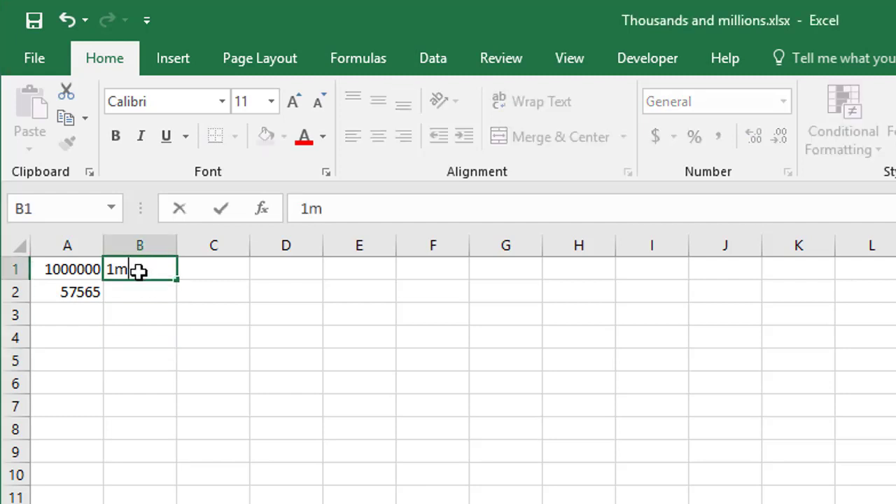
pyautogui.press('Return')
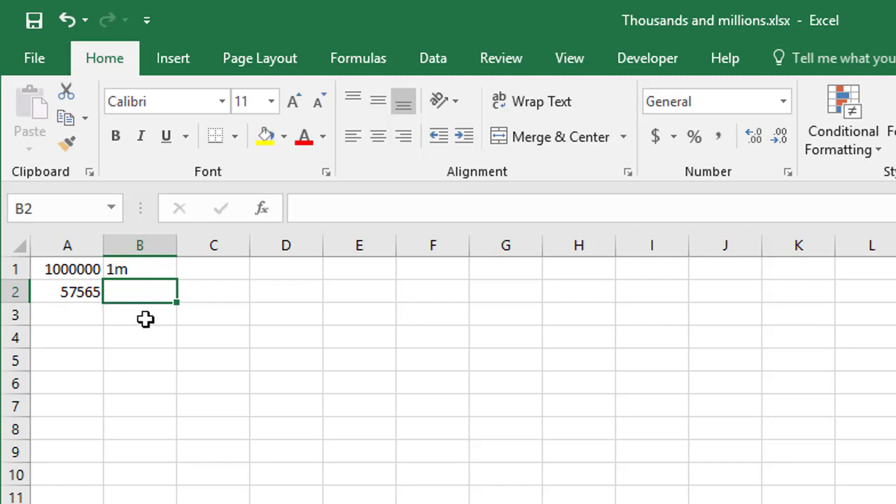
pyautogui.write('57.6k')
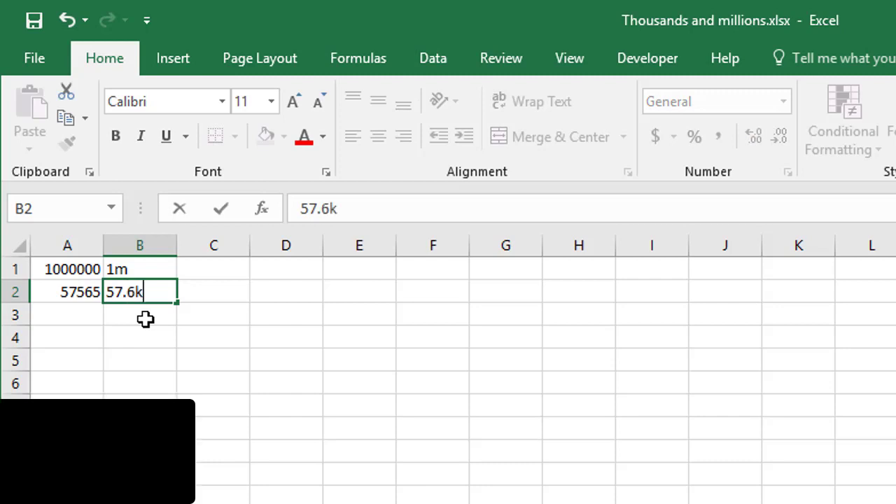
pyautogui.press('Return')
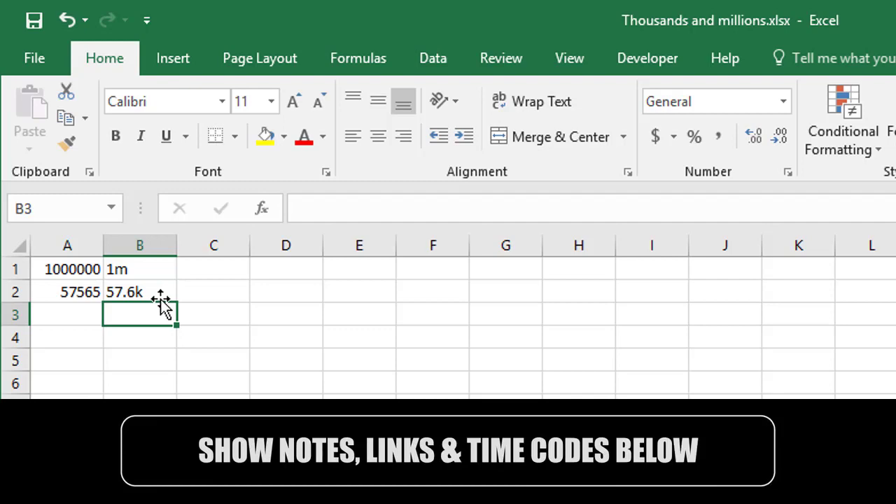
# - Select A1:A2 and browse the Number, Accounting and Currency formats without changing anything
pyautogui.moveTo(72, 270); pyautogui.dragTo(98, 289)
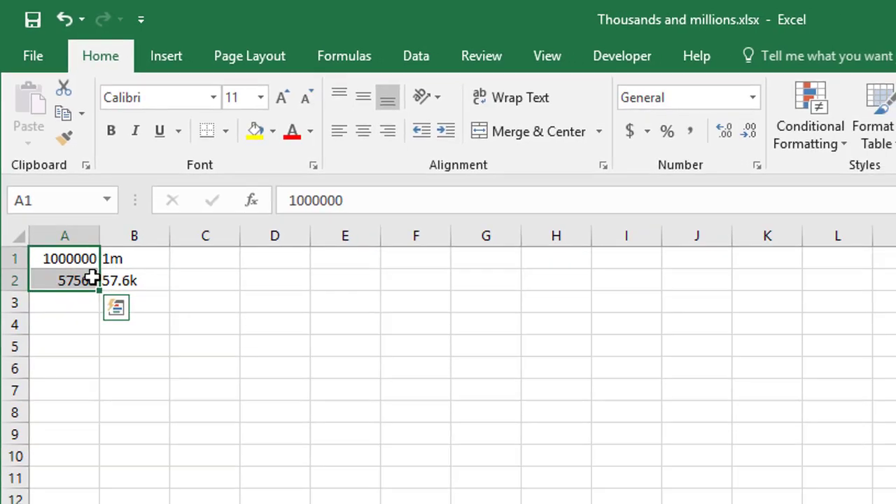
pyautogui.click(753, 98)
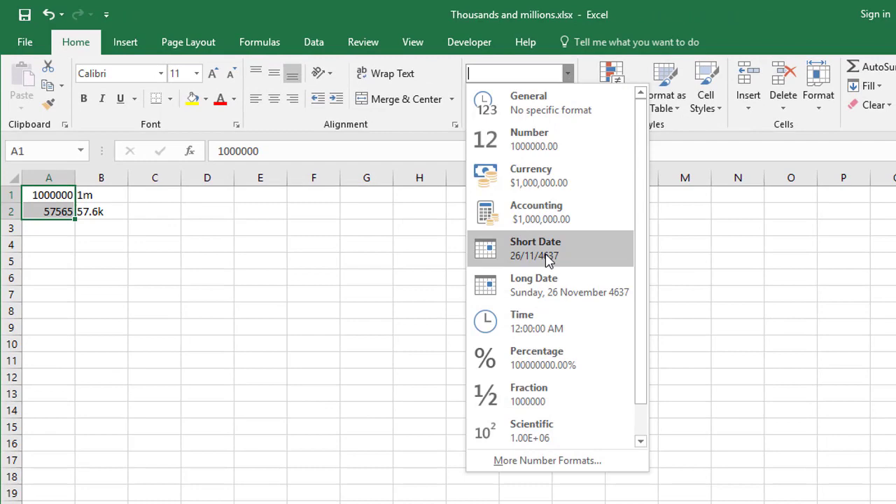
pyautogui.click(396, 237)
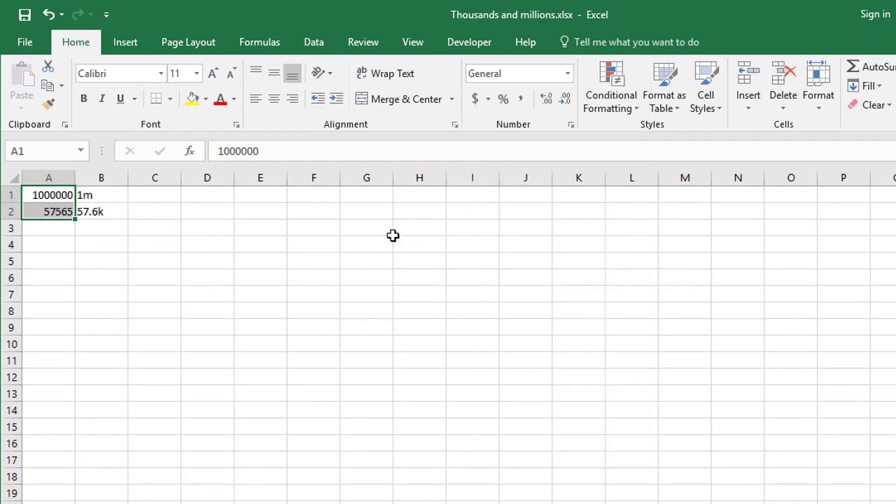
pyautogui.hotkey('ctrl', '1')
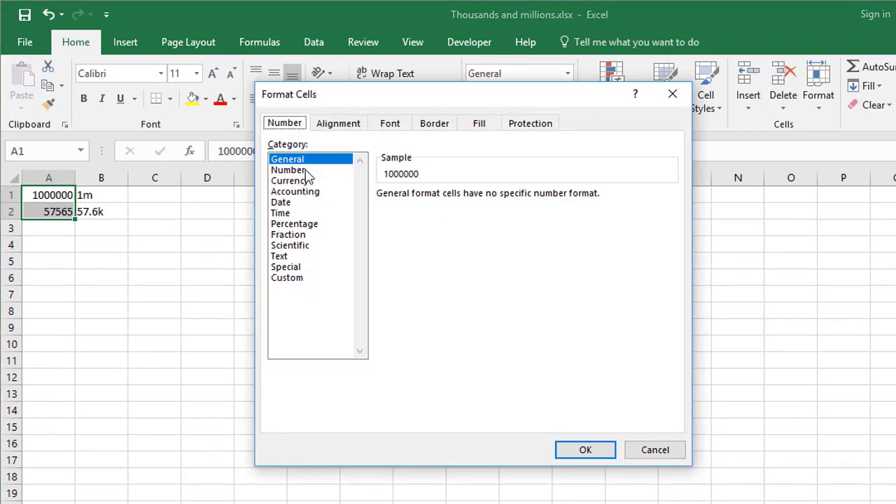
pyautogui.click(307, 171)
pyautogui.click(306, 191)
pyautogui.click(298, 180)
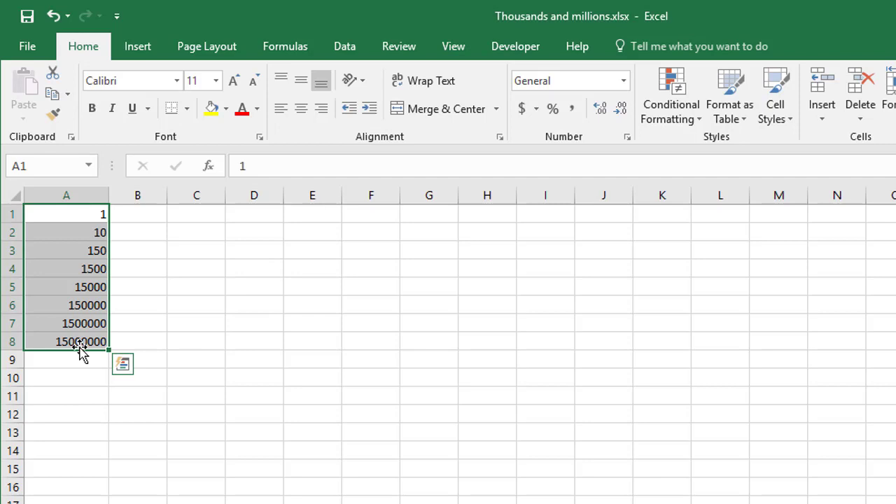
# - Copy the sample numbers from A1:A8 into B1:B8 and widen column B
pyautogui.hotkey('ctrl', 'c')
pyautogui.click(150, 210)
pyautogui.hotkey('ctrl', 'v')
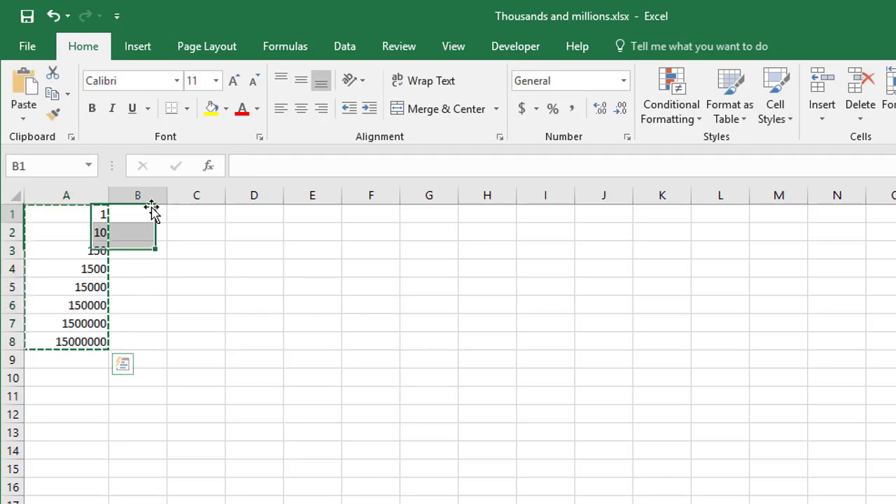
pyautogui.moveTo(176, 194); pyautogui.dragTo(163, 337)
pyautogui.press('Escape')
pyautogui.hotkey('ctrl', '1')
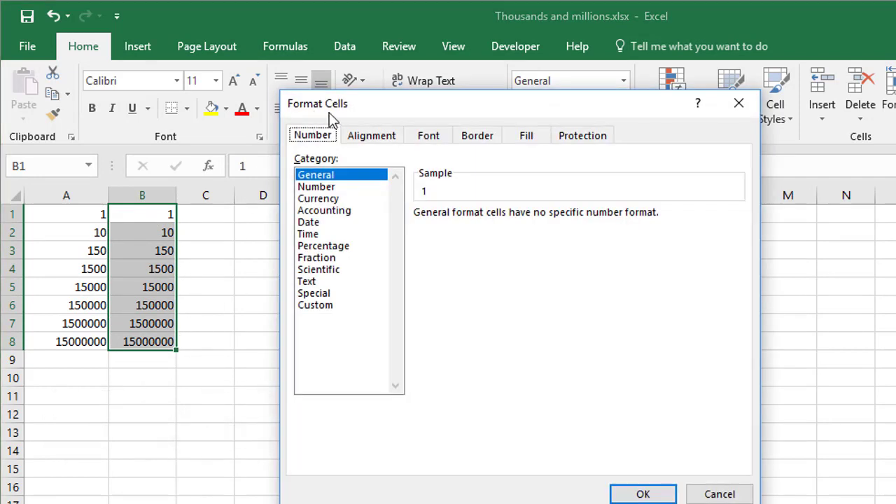
# - Give column B the custom format 0.00,, \m so values show in millions, like 15.00 m
pyautogui.click(333, 305)
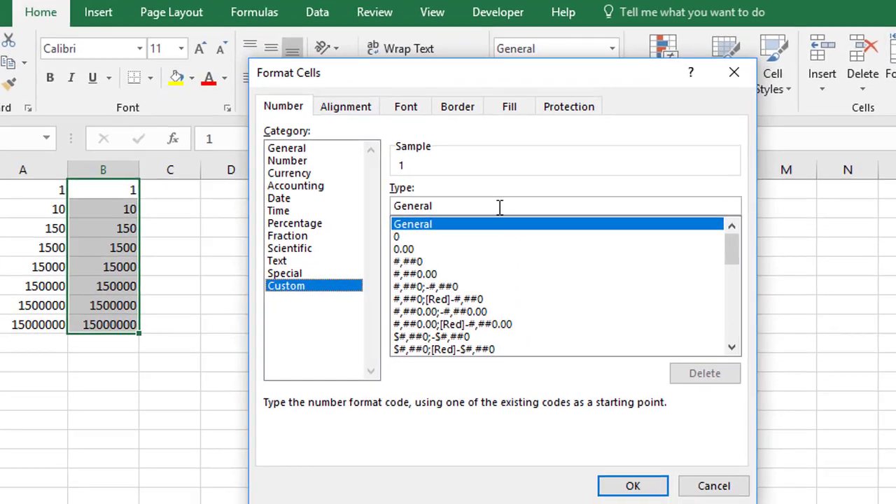
pyautogui.click(473, 230)
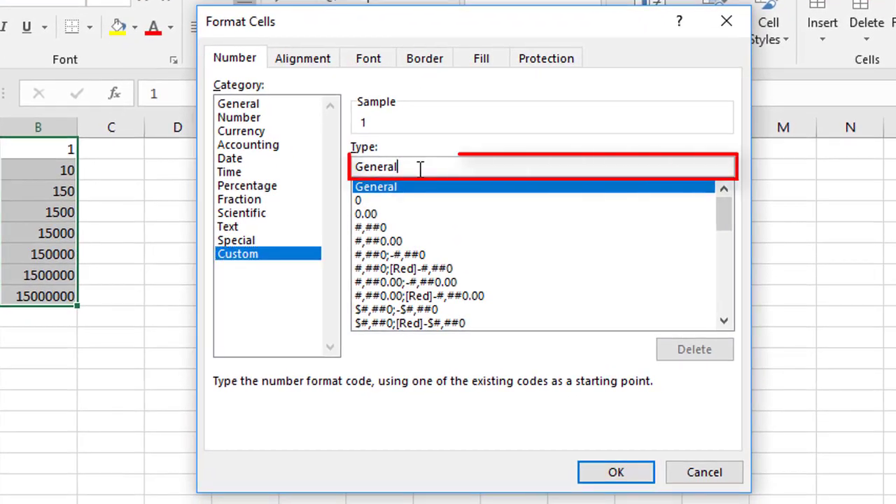
pyautogui.press('BackSpace')
pyautogui.press('BackSpace')
pyautogui.press('BackSpace')
pyautogui.press('BackSpace')
pyautogui.press('BackSpace')
pyautogui.press('BackSpace')
pyautogui.press('BackSpace')
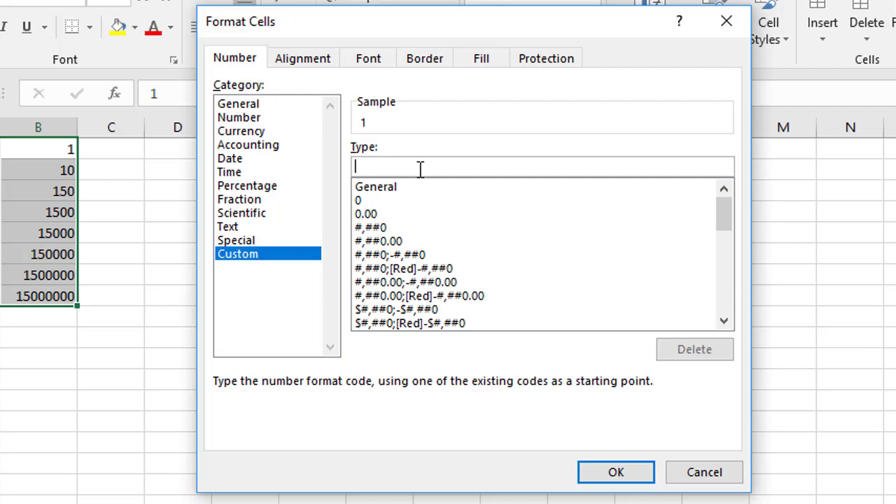
pyautogui.write('0.00,,')
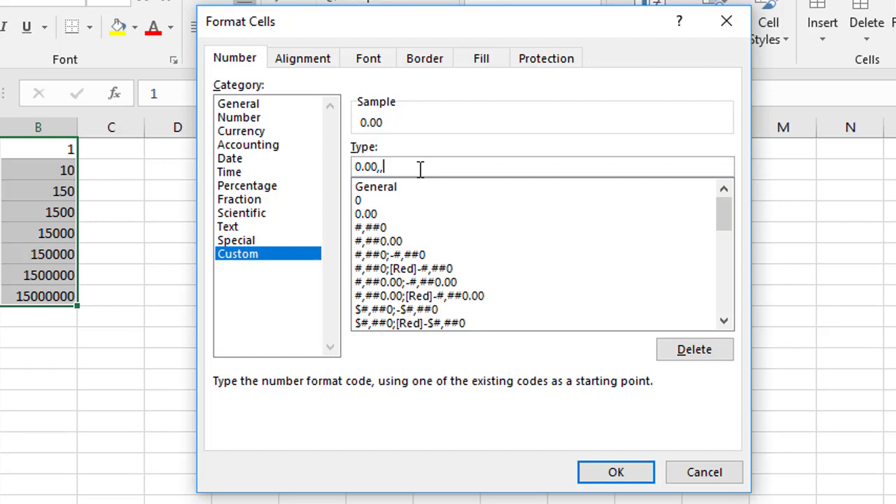
pyautogui.write('\\m')
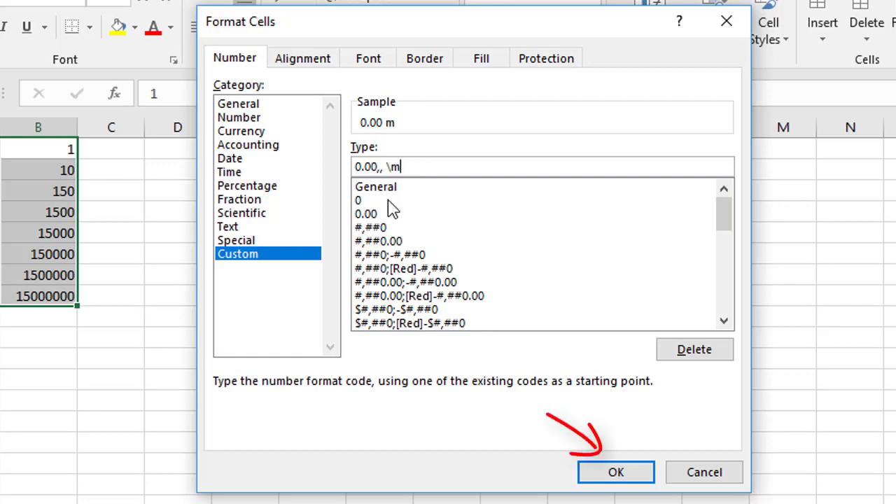
pyautogui.click(616, 474)
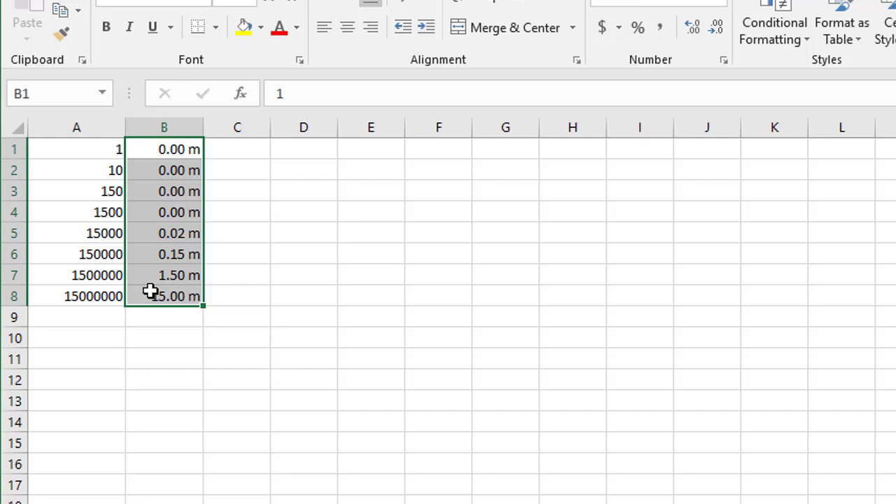
# - Copy the sample numbers from A1:A8 into column C and widen column C
pyautogui.moveTo(110, 154); pyautogui.dragTo(120, 299)
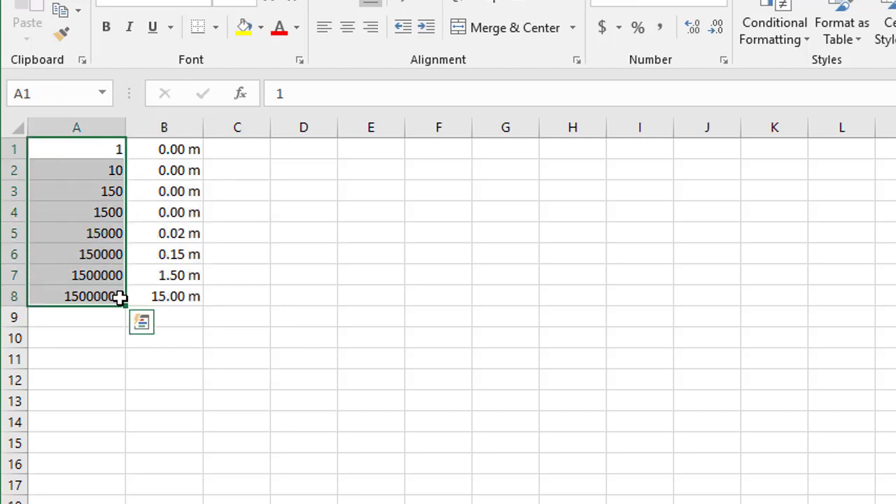
pyautogui.hotkey('ctrl', 'c')
pyautogui.click(256, 155)
pyautogui.hotkey('ctrl', 'v')
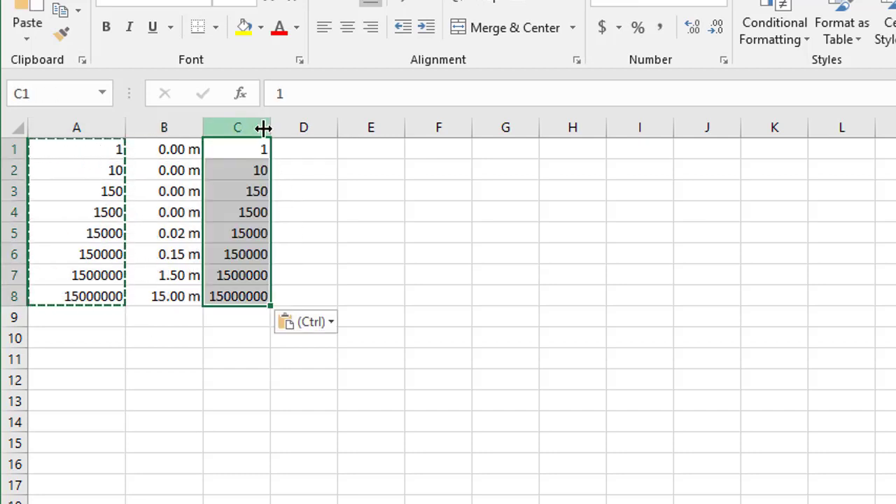
pyautogui.moveTo(263, 128); pyautogui.dragTo(286, 133)
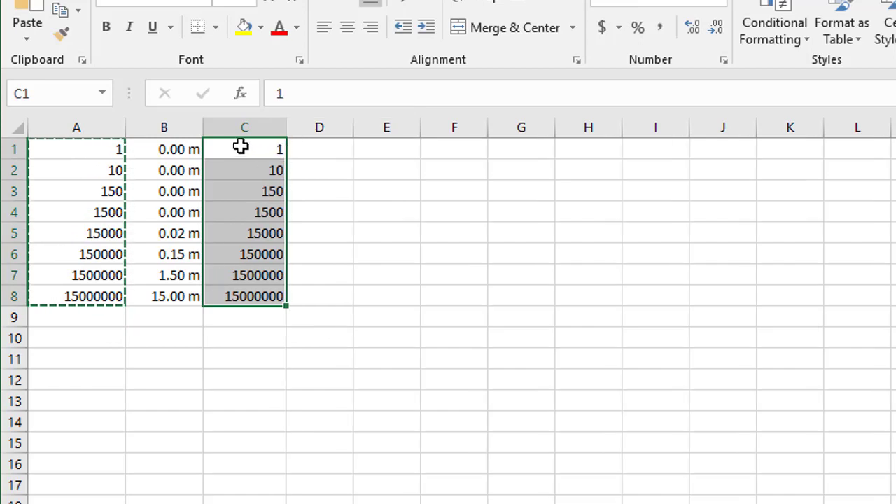
# - Give column C the custom format 0.000, k to show thousands with three decimals
pyautogui.hotkey('ctrl', '1')
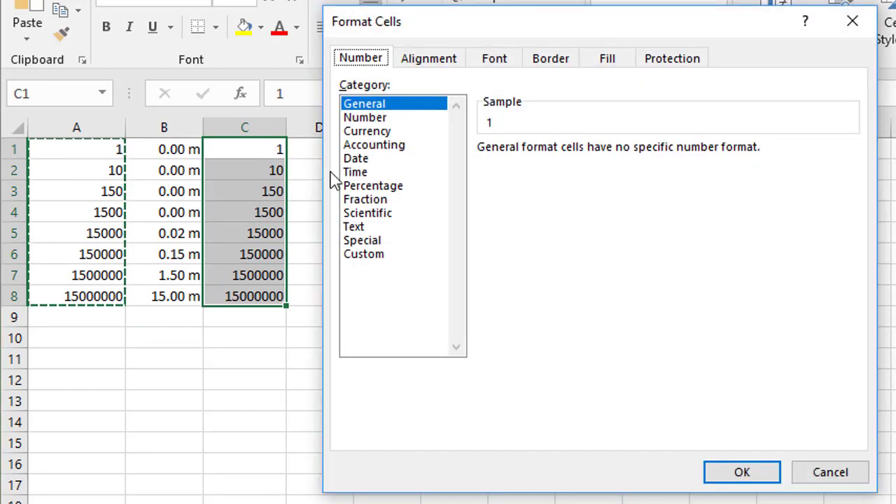
pyautogui.click(410, 255)
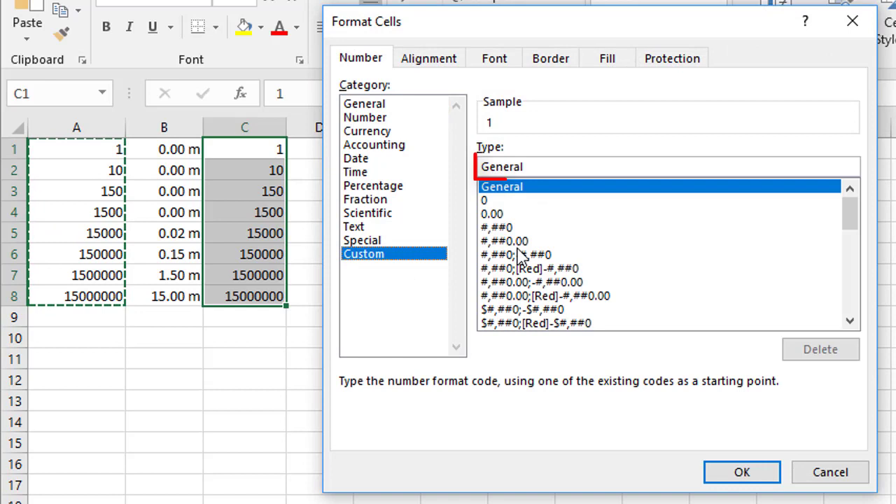
pyautogui.click(530, 167)
pyautogui.press('BackSpace')
pyautogui.press('BackSpace')
pyautogui.press('BackSpace')
pyautogui.press('BackSpace')
pyautogui.press('BackSpace')
pyautogui.press('BackSpace')
pyautogui.press('BackSpace')
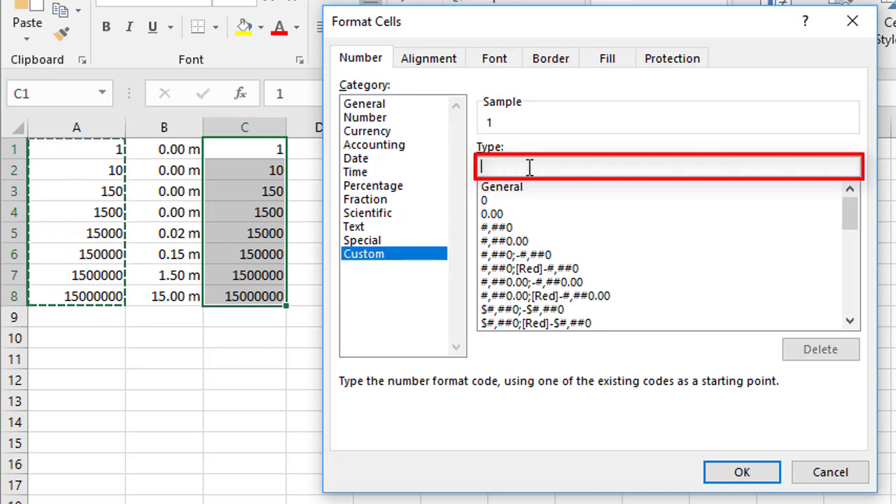
pyautogui.write('0.000')
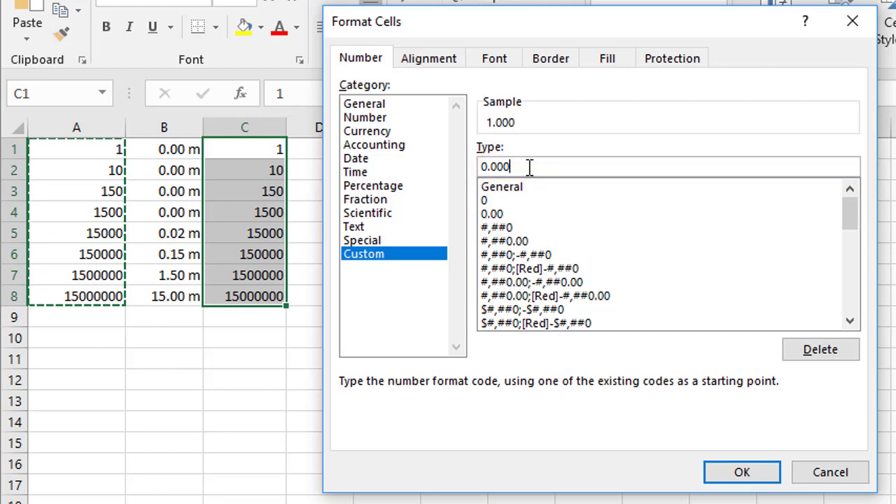
pyautogui.write(', k')
pyautogui.press('Return')
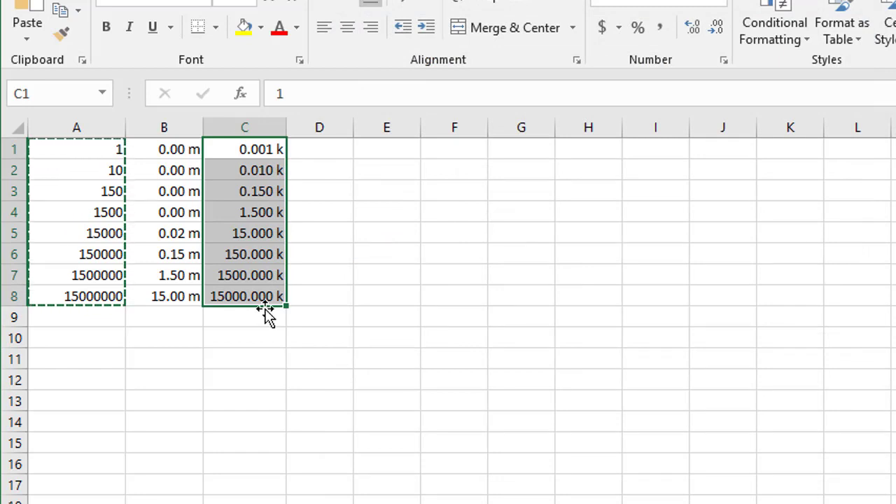
# - Copy the sample numbers from A1:A8 into column D and widen column D
pyautogui.click(14, 233)
pyautogui.press('Escape')
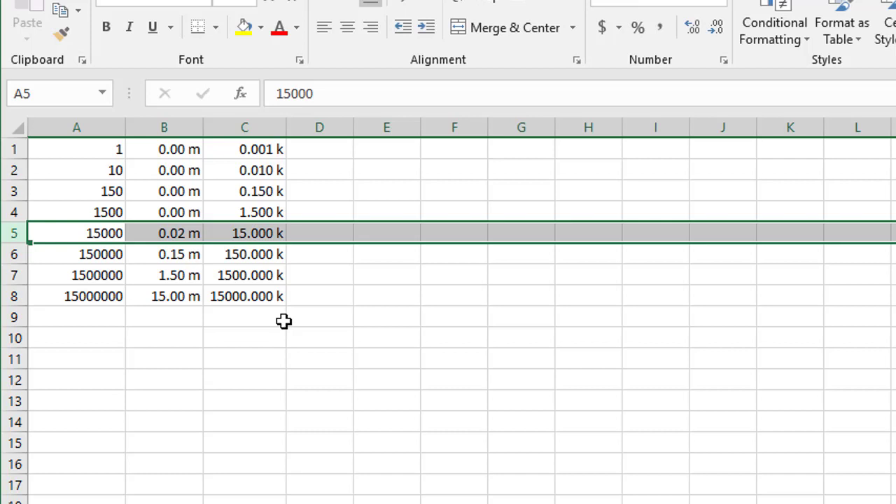
pyautogui.moveTo(99, 150); pyautogui.dragTo(102, 295)
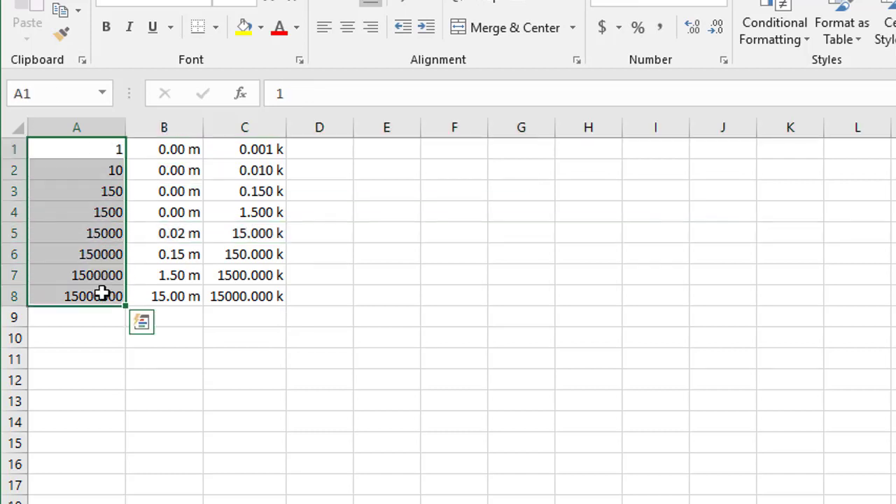
pyautogui.hotkey('ctrl', 'c')
pyautogui.click(344, 149)
pyautogui.hotkey('ctrl', 'v')
pyautogui.moveTo(355, 127); pyautogui.dragTo(371, 134)
# - Enter the conditional custom format [>=1000000] 0.0,, \m; [>=1000] 0.0, k; 0.00 for column D
pyautogui.hotkey('ctrl', '1')
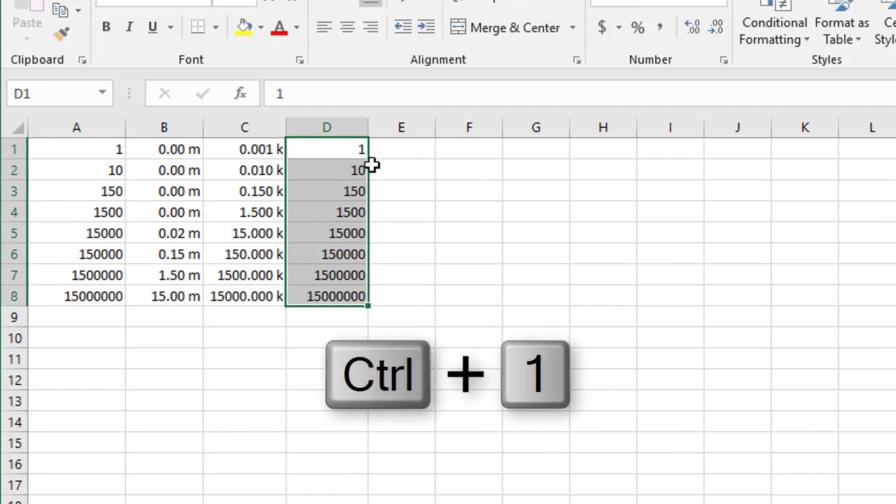
pyautogui.click(371, 254)
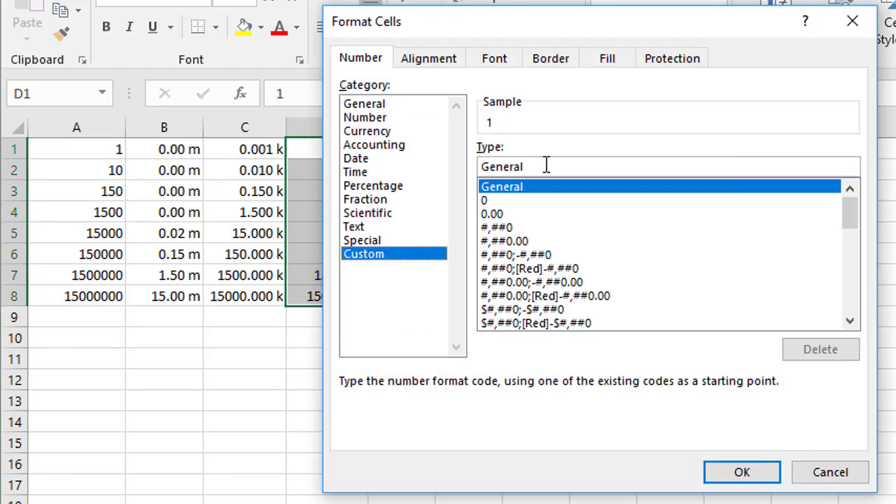
pyautogui.press('BackSpace')
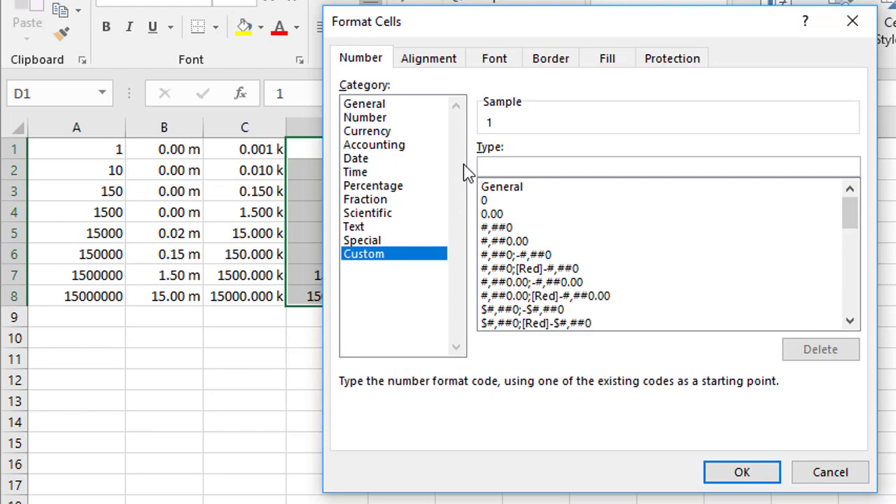
pyautogui.write('[')
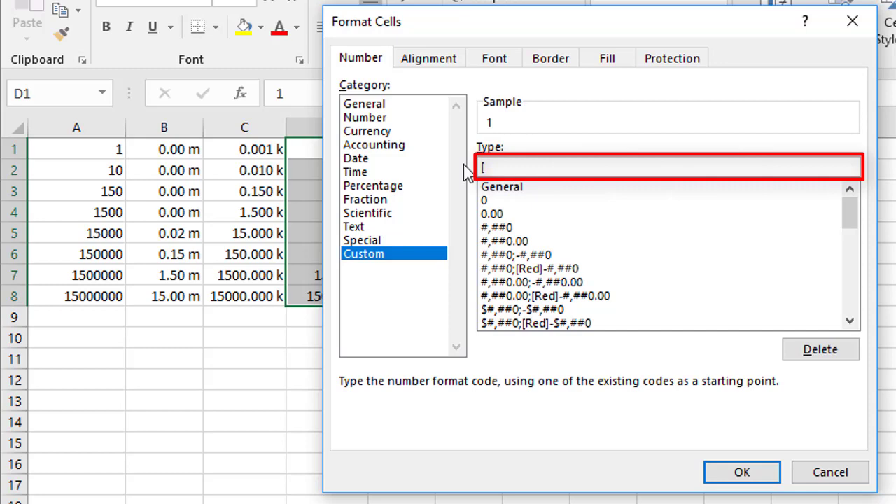
pyautogui.write('>')
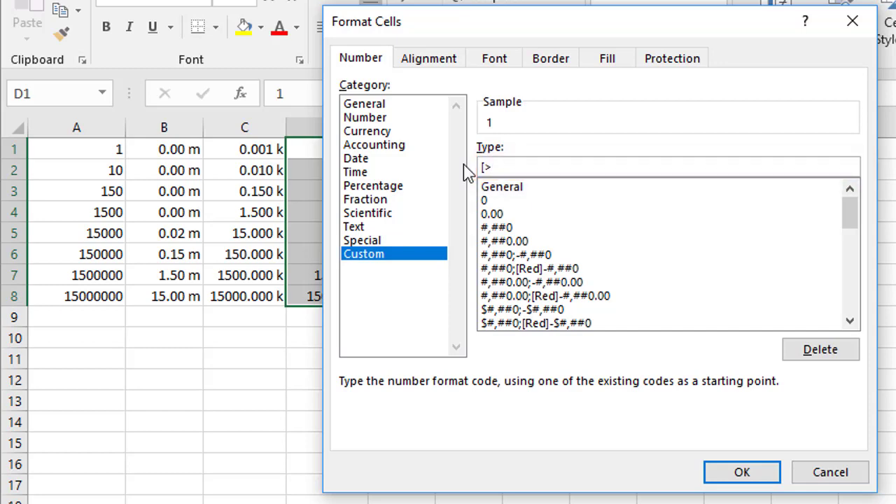
pyautogui.write('=1000000]')
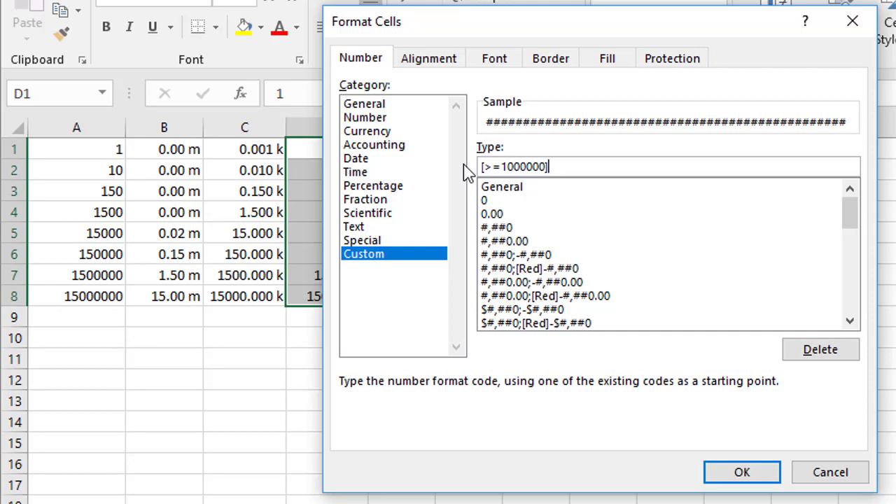
pyautogui.write('0.0')
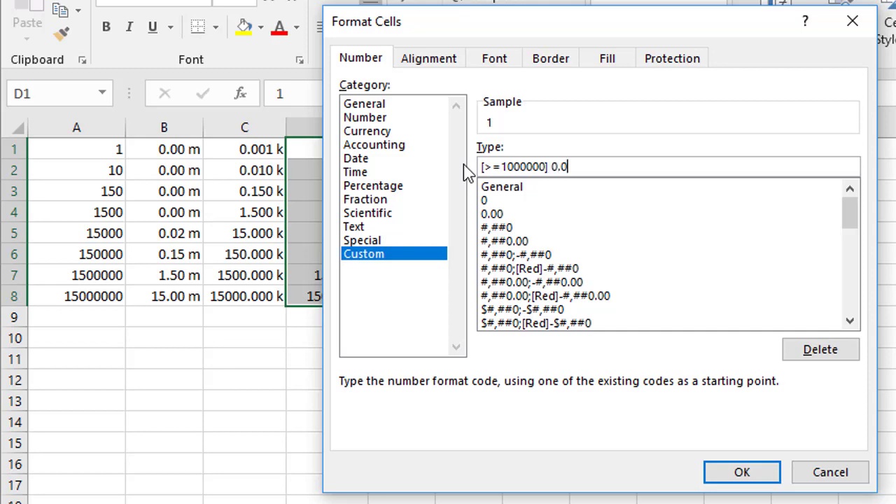
pyautogui.write(',, \\m; [>=1000]')
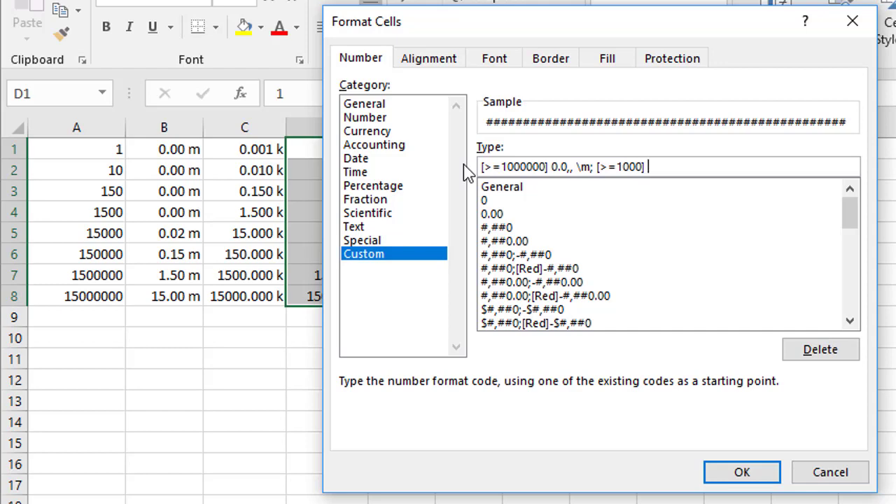
pyautogui.write('0.0, k')
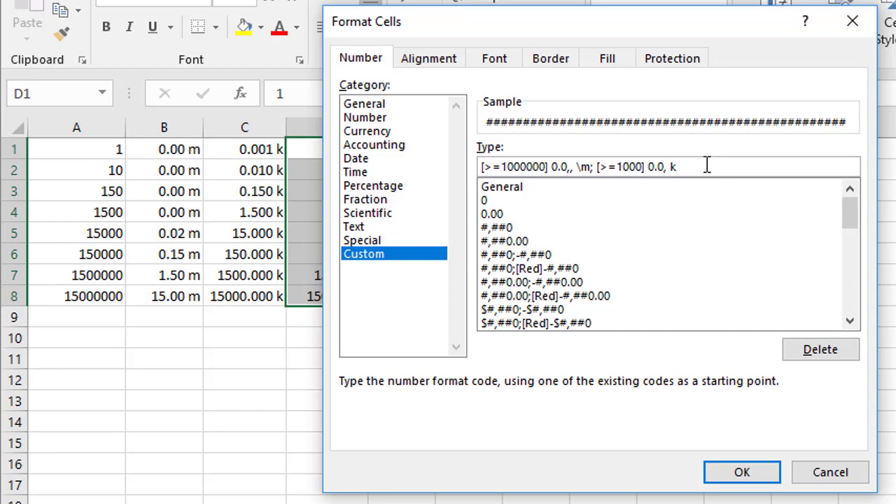
pyautogui.write(';')
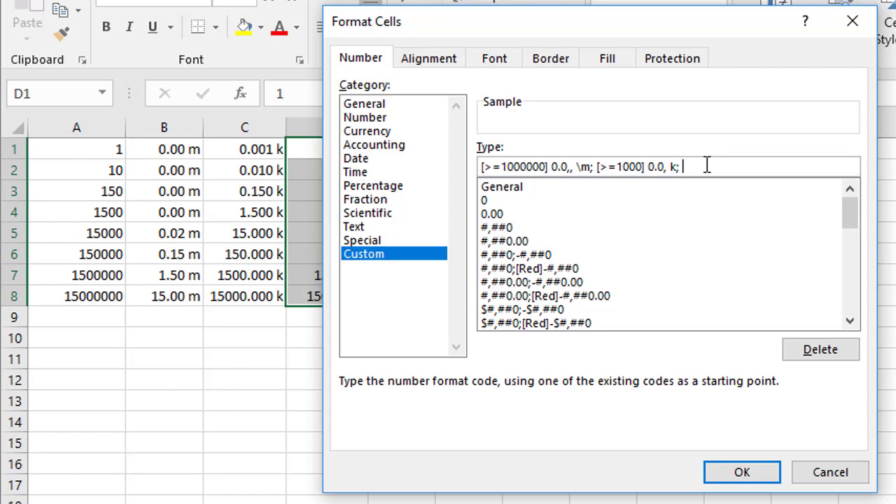
pyautogui.write(' 0.00')
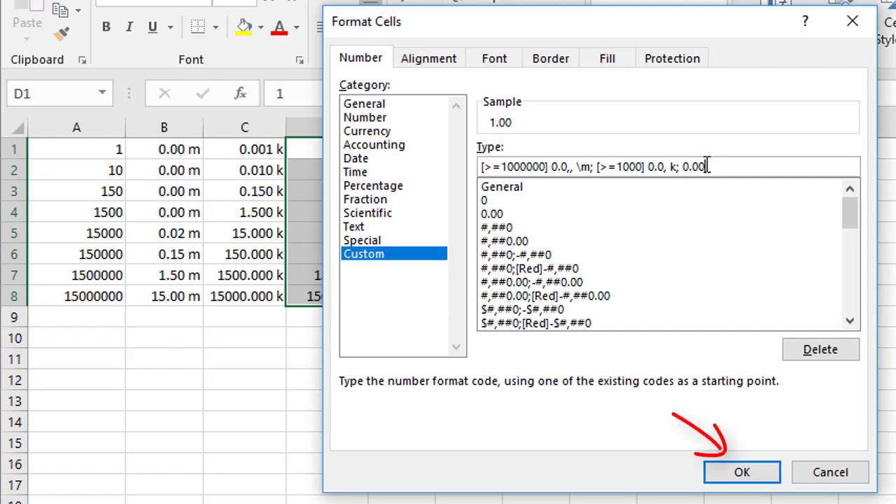
pyautogui.click(743, 473)
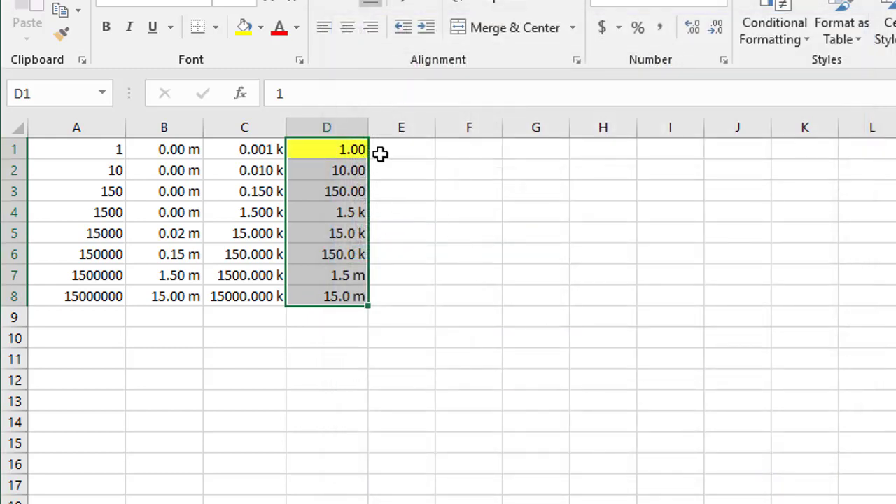
pyautogui.moveTo(355, 150); pyautogui.dragTo(352, 198)
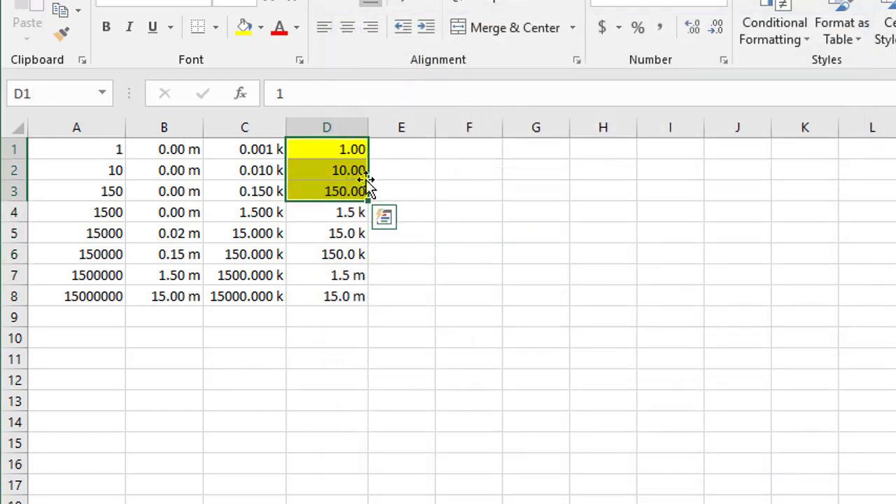
pyautogui.moveTo(352, 210); pyautogui.dragTo(353, 256)
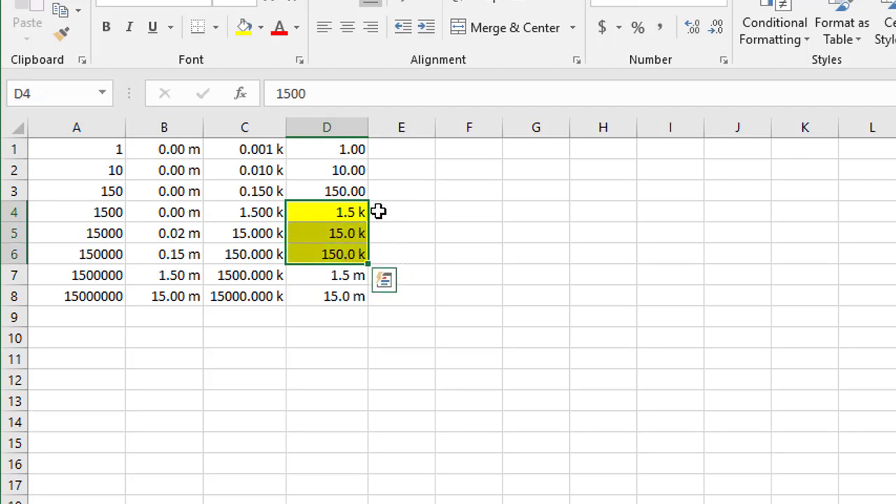
pyautogui.moveTo(358, 274); pyautogui.dragTo(364, 298)
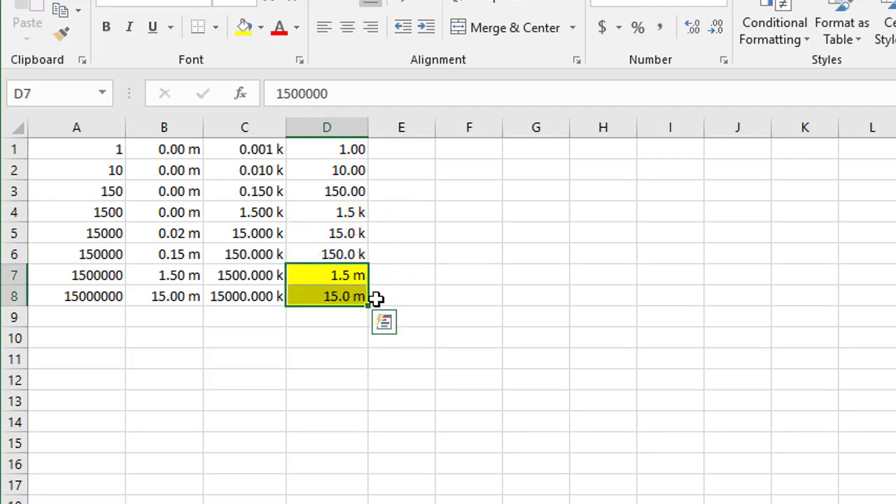